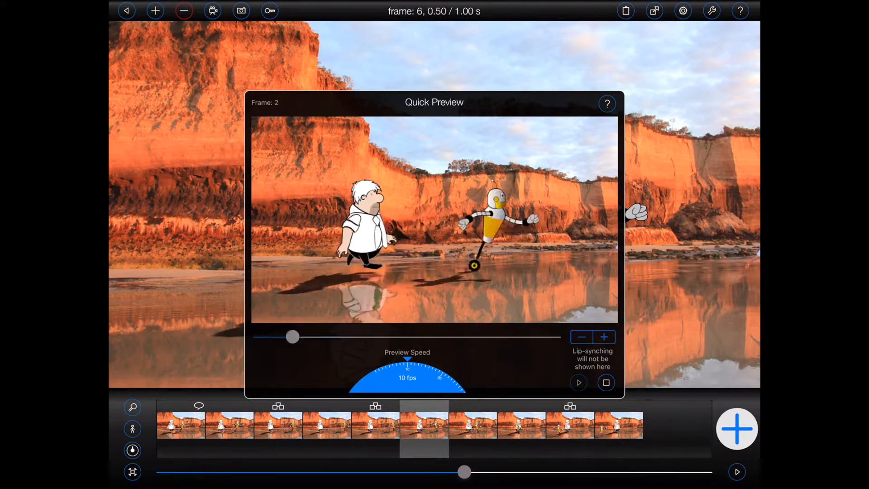
# Close the Quick Preview of the beach scene to return to the project
pyautogui.click(682, 182)
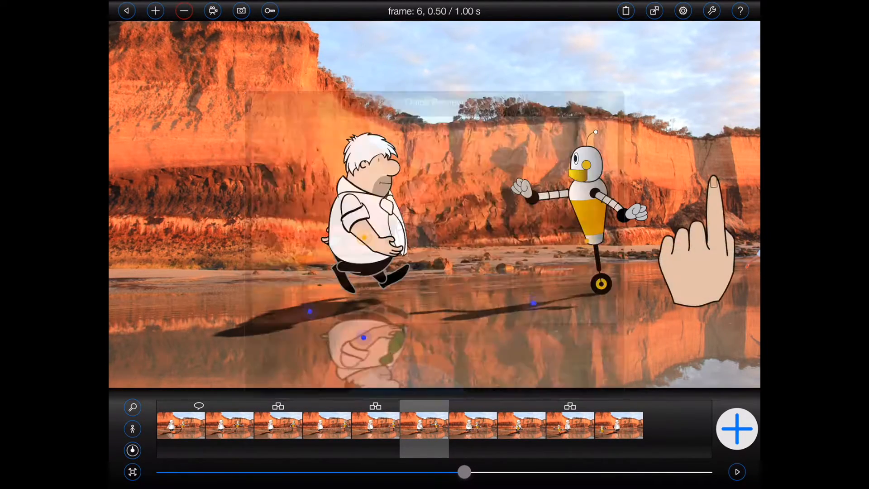
pyautogui.scroll(5, 380, 300)
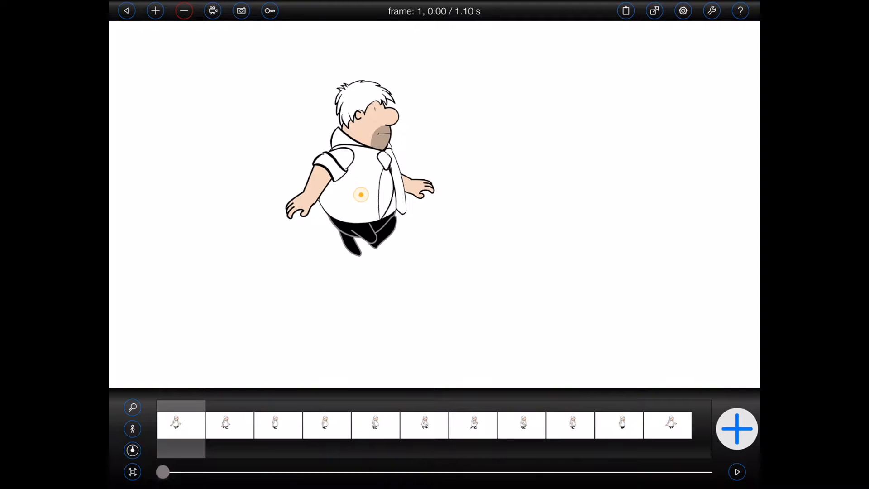
pyautogui.click(737, 472)
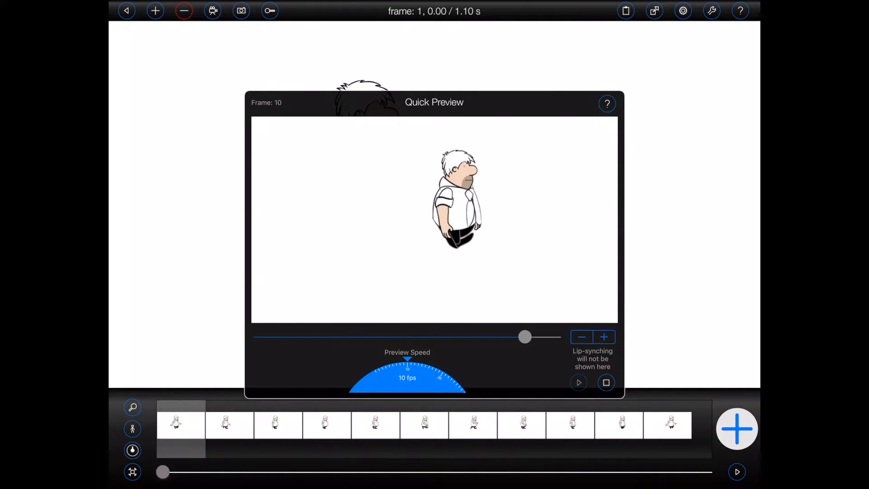
pyautogui.click(360, 195)
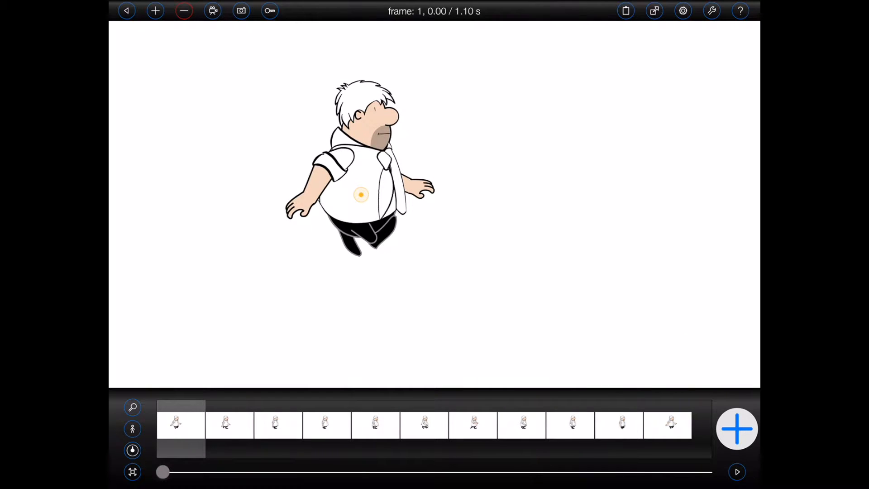
# Add a grey shadow to the man with the light set so it falls down-left, placed below his feet
pyautogui.click(365, 196)
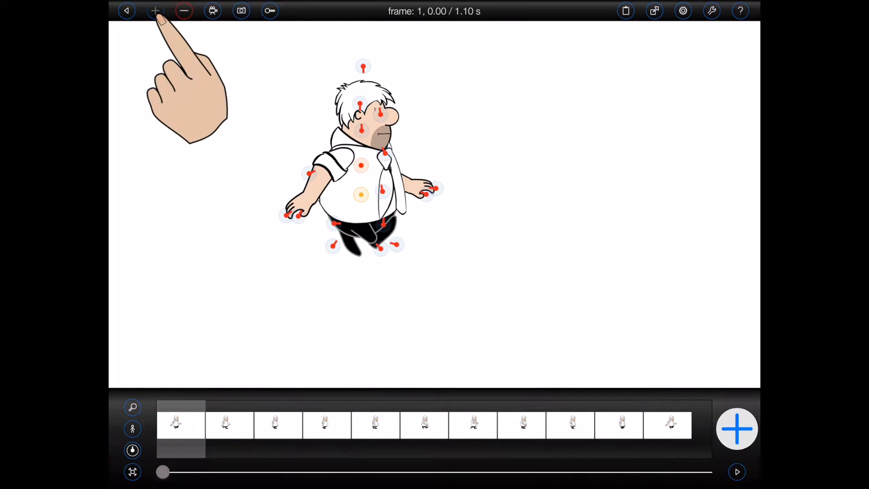
pyautogui.click(155, 12)
pyautogui.click(272, 240)
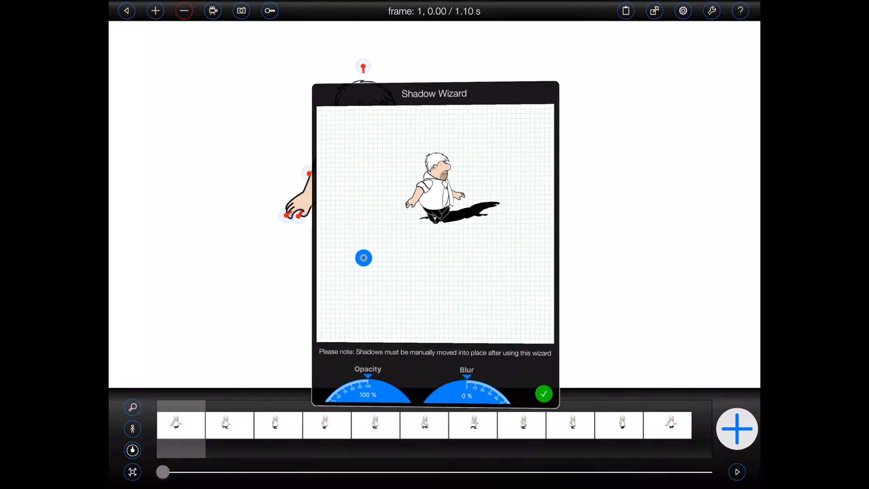
pyautogui.moveTo(363, 258); pyautogui.dragTo(488, 166)
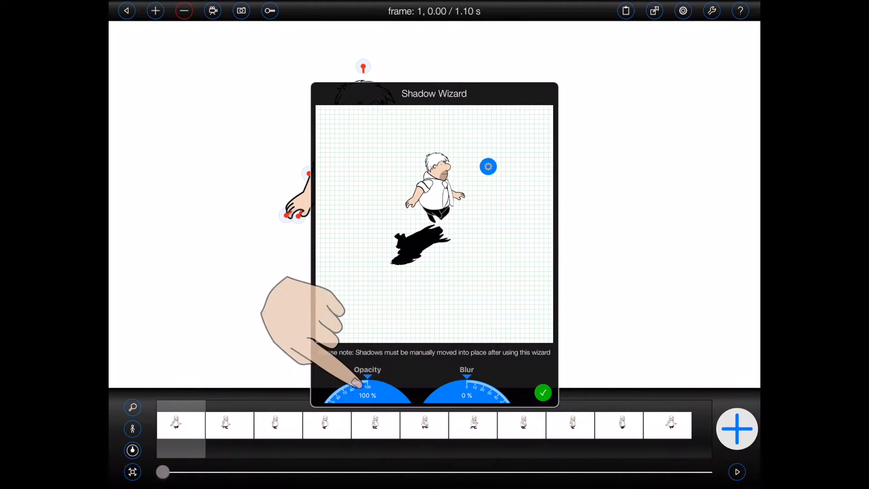
pyautogui.click(543, 393)
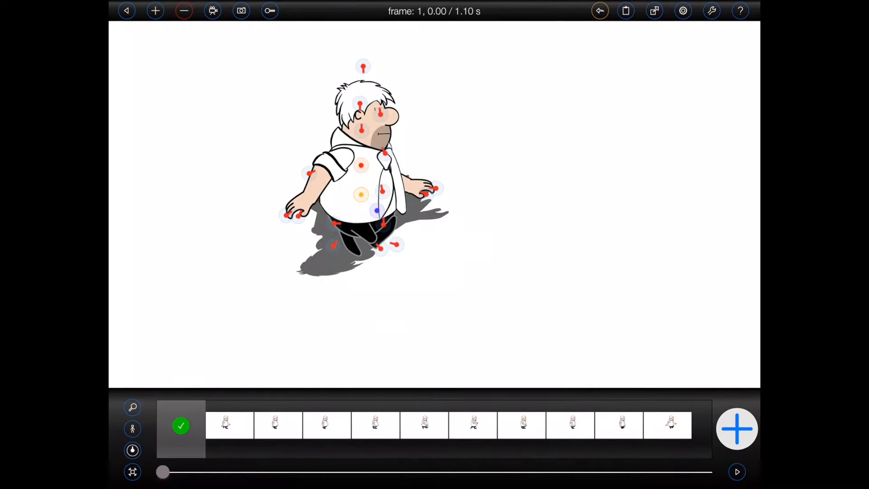
pyautogui.moveTo(387, 248); pyautogui.dragTo(330, 292)
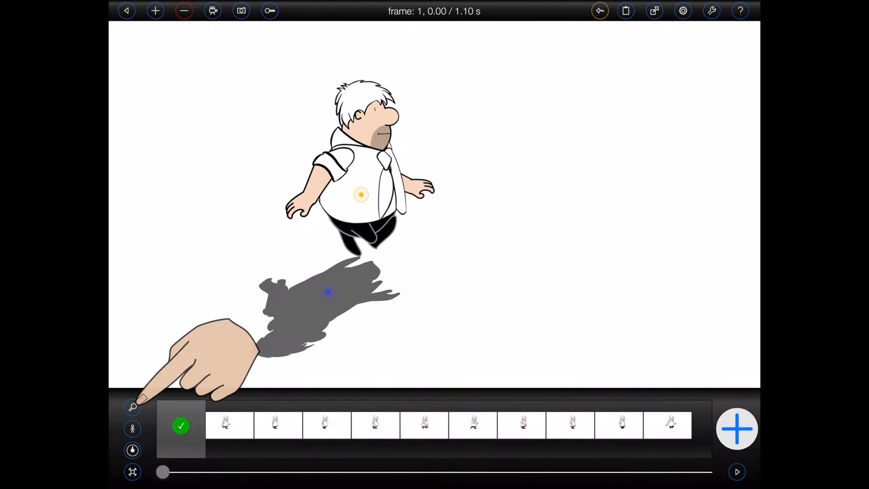
# Lower the shadow's Z-Position from 0.500 to 0.400 via the Figure Inspector and confirm frame 1
pyautogui.click(132, 450)
pyautogui.click(175, 221)
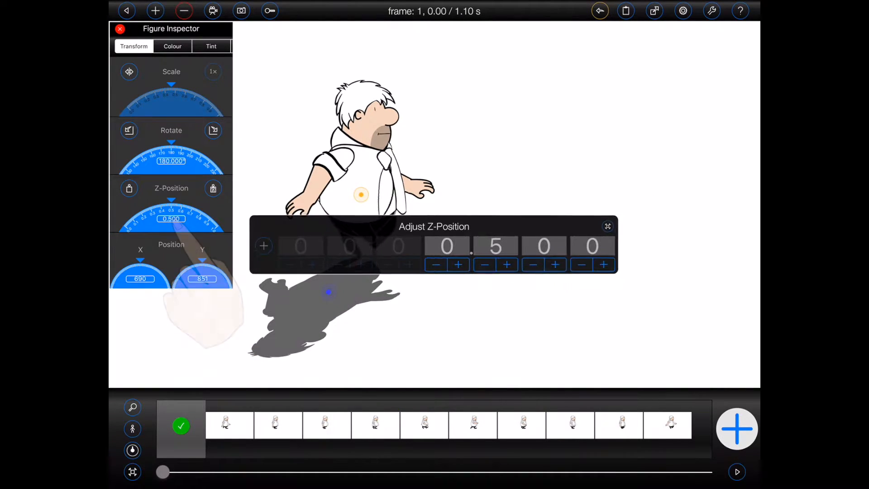
pyautogui.click(484, 264)
pyautogui.click(700, 173)
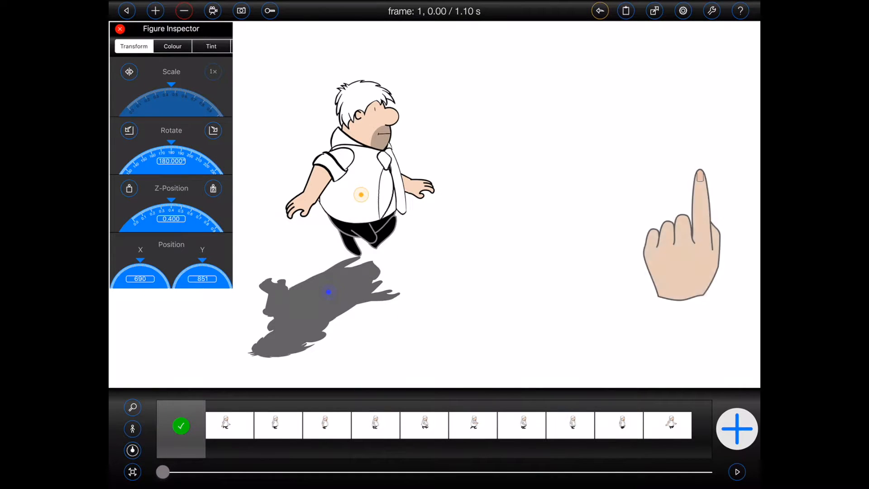
pyautogui.click(181, 425)
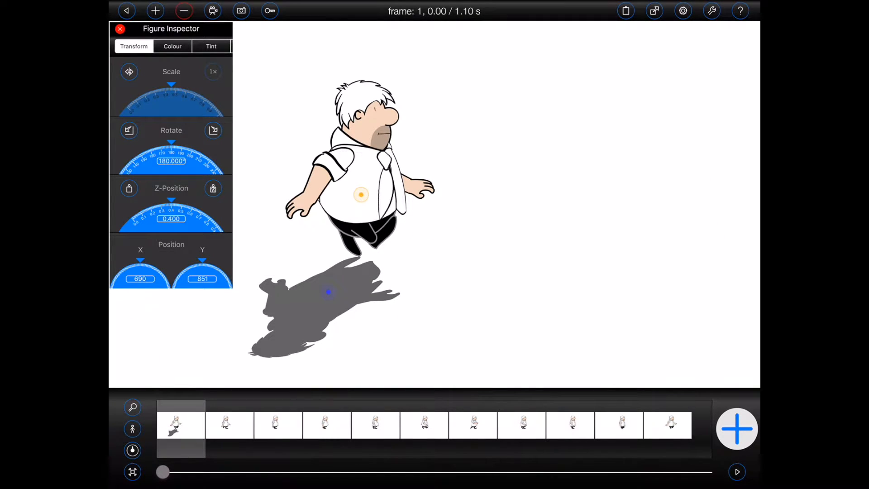
# Key the current figure/clone from frame 1 through frame 11 and confirm modifying the frames
pyautogui.click(270, 11)
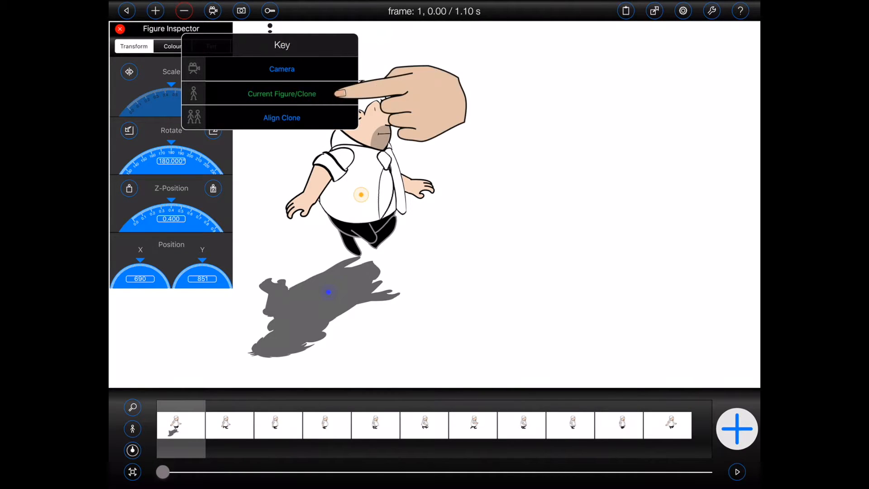
pyautogui.click(337, 93)
pyautogui.moveTo(516, 201); pyautogui.dragTo(647, 201)
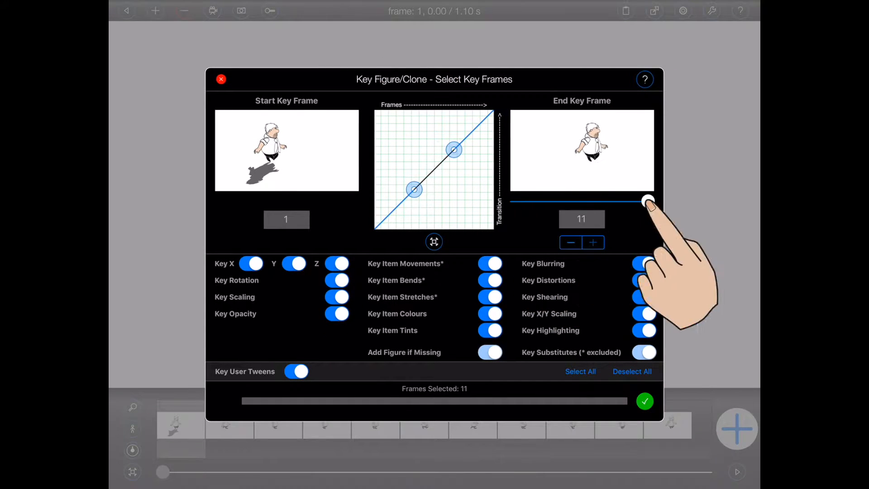
pyautogui.click(645, 401)
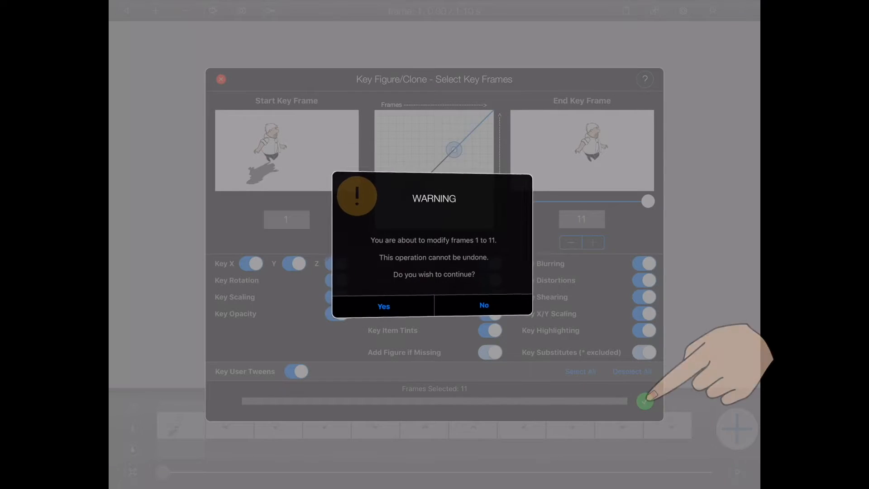
pyautogui.click(380, 306)
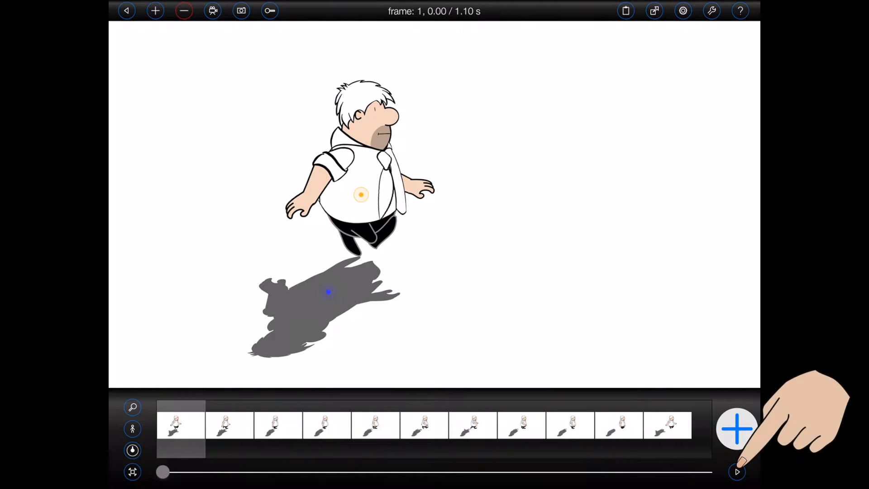
pyautogui.click(737, 472)
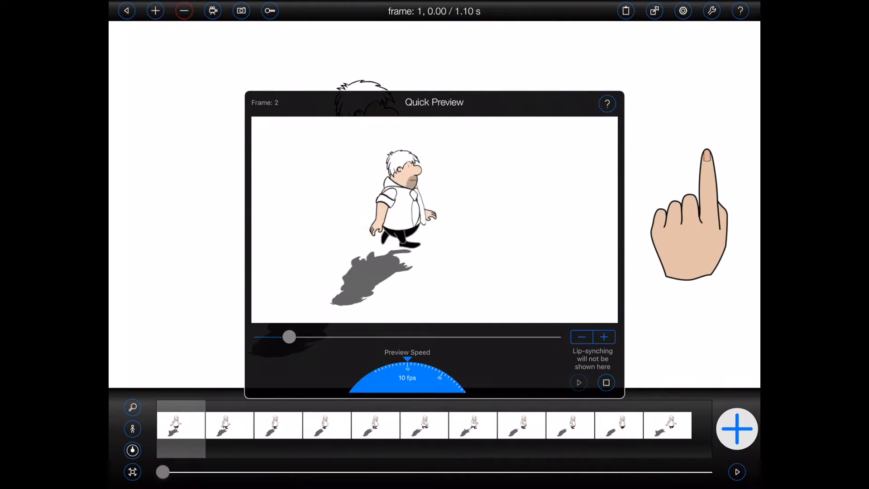
pyautogui.click(708, 156)
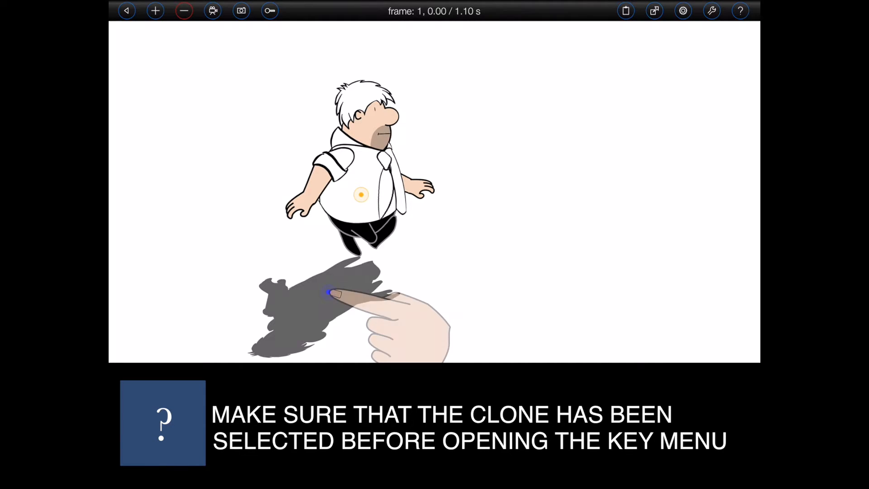
# Align the selected shadow clone with the man from frame 1 through frame 11 and confirm
pyautogui.click(328, 292)
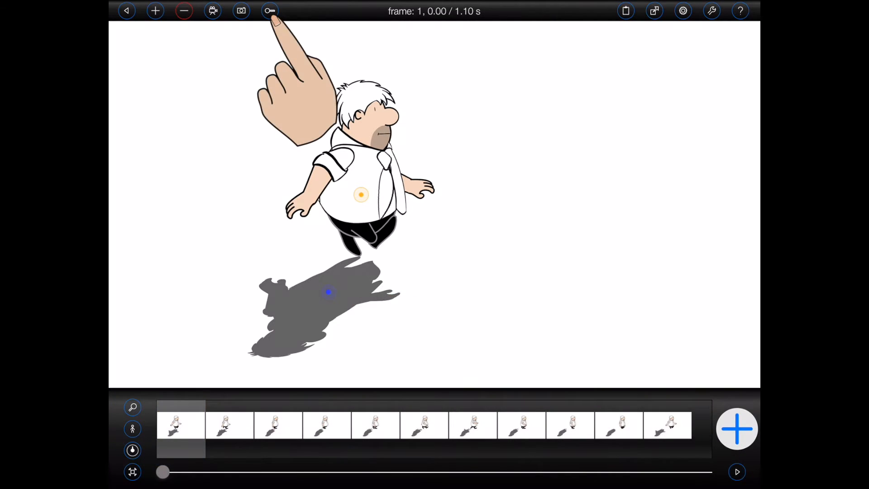
pyautogui.click(270, 11)
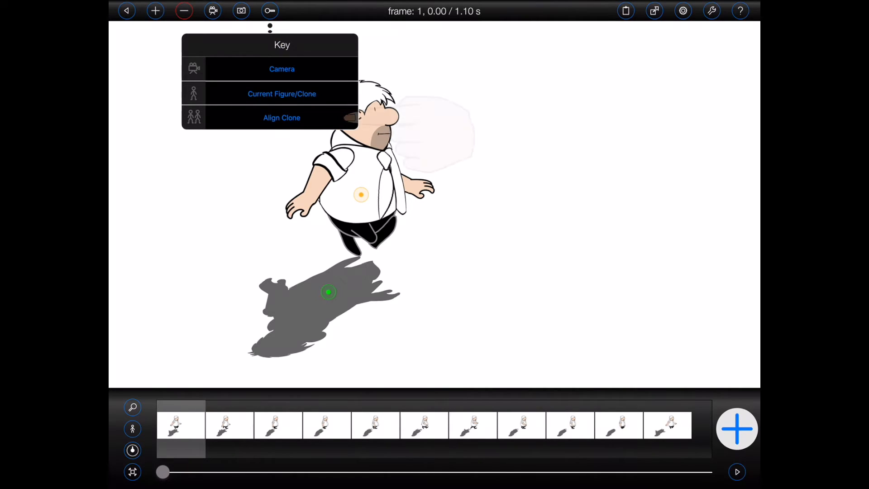
pyautogui.click(281, 117)
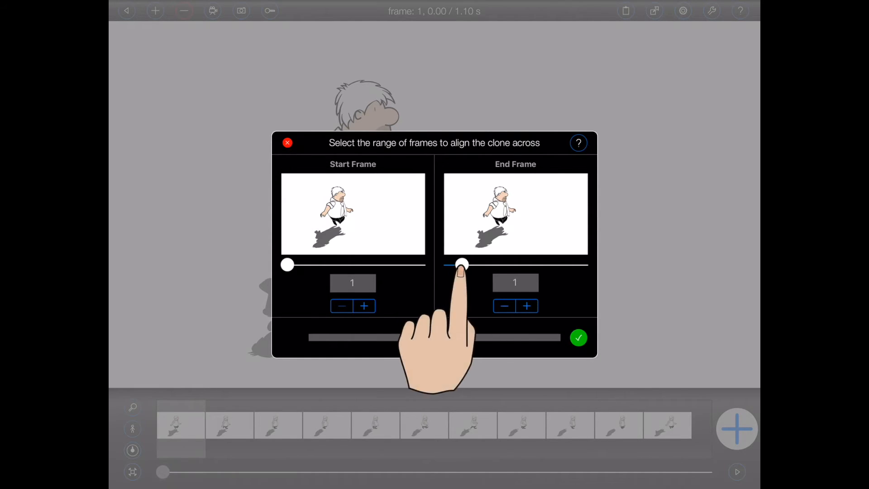
pyautogui.moveTo(450, 264); pyautogui.dragTo(582, 265)
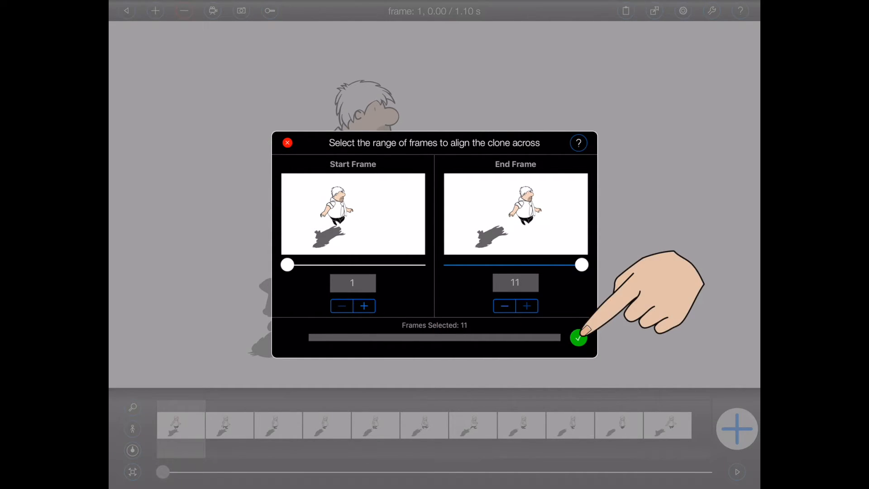
pyautogui.click(579, 338)
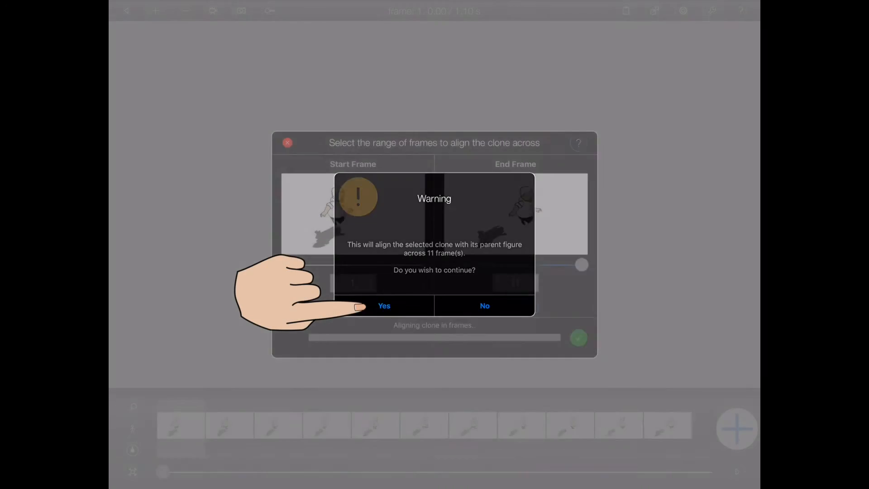
pyautogui.click(360, 306)
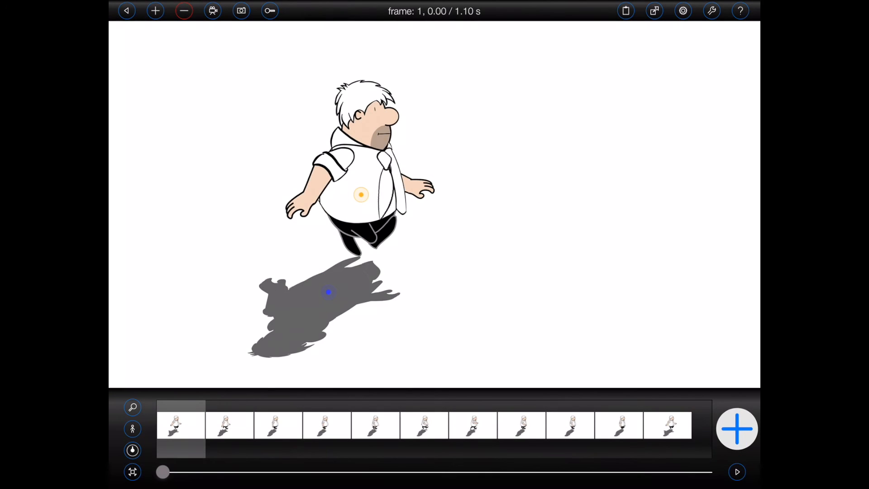
# Start the Quick Preview to watch the walk with the aligned shadow
pyautogui.click(736, 471)
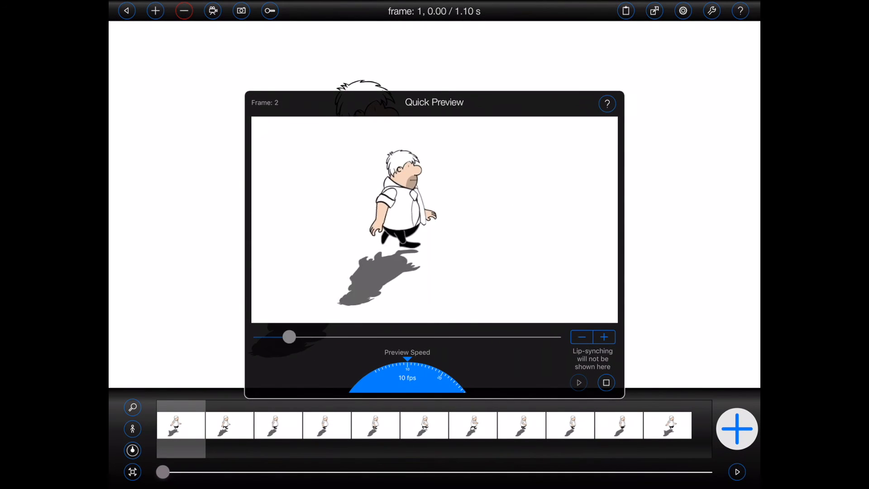